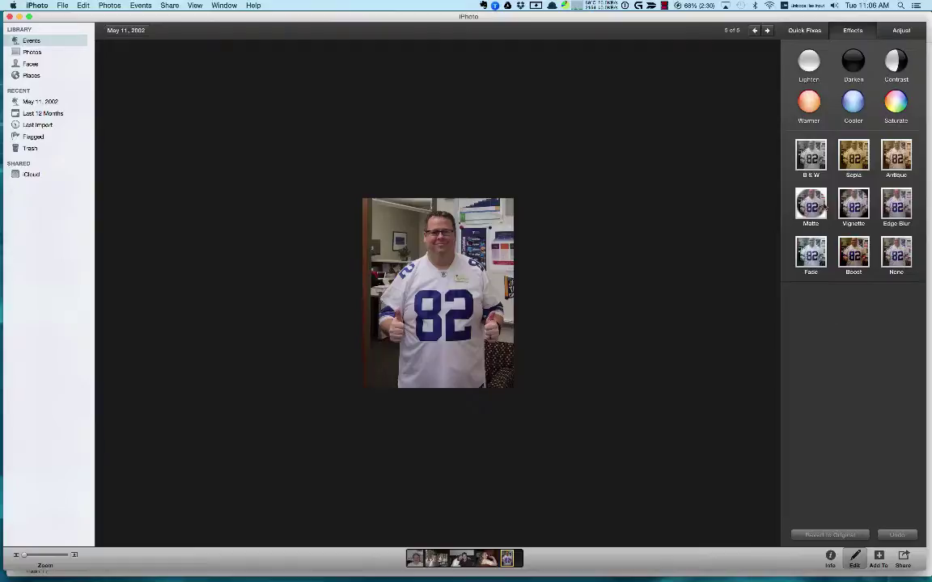
# Step: Try lightening the jersey photo, then shift its tone warmer and cooler and increase its saturation
pyautogui.click(810, 64)
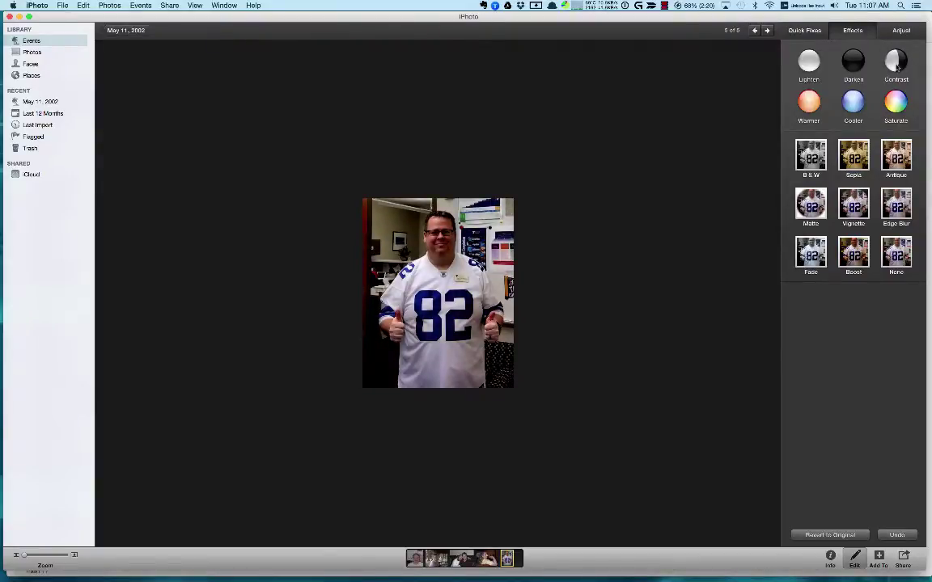
pyautogui.click(812, 105)
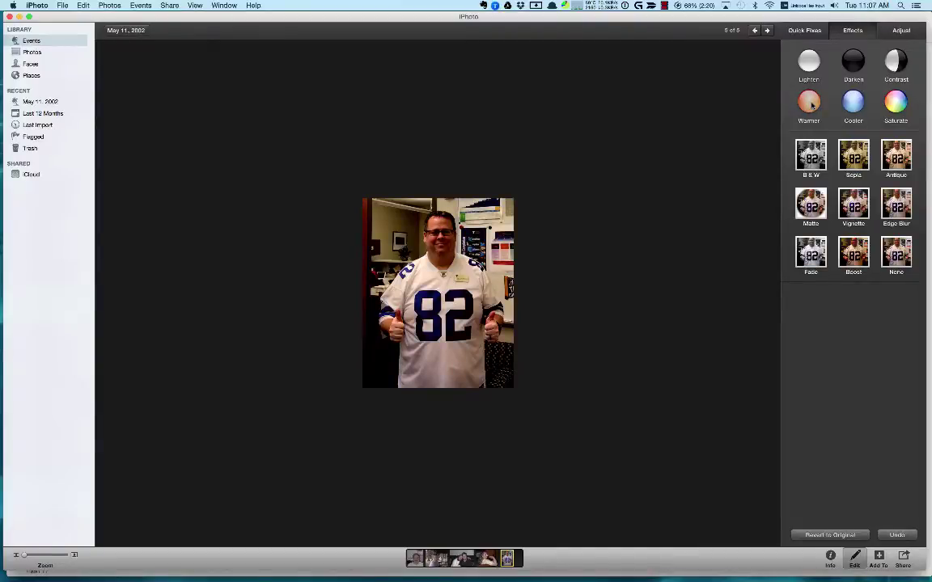
pyautogui.click(855, 108)
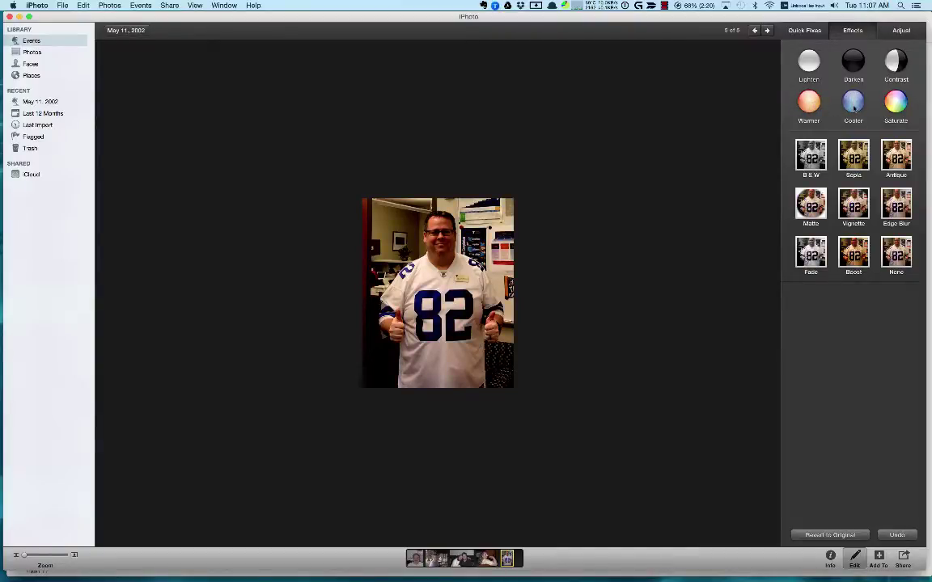
pyautogui.click(854, 108)
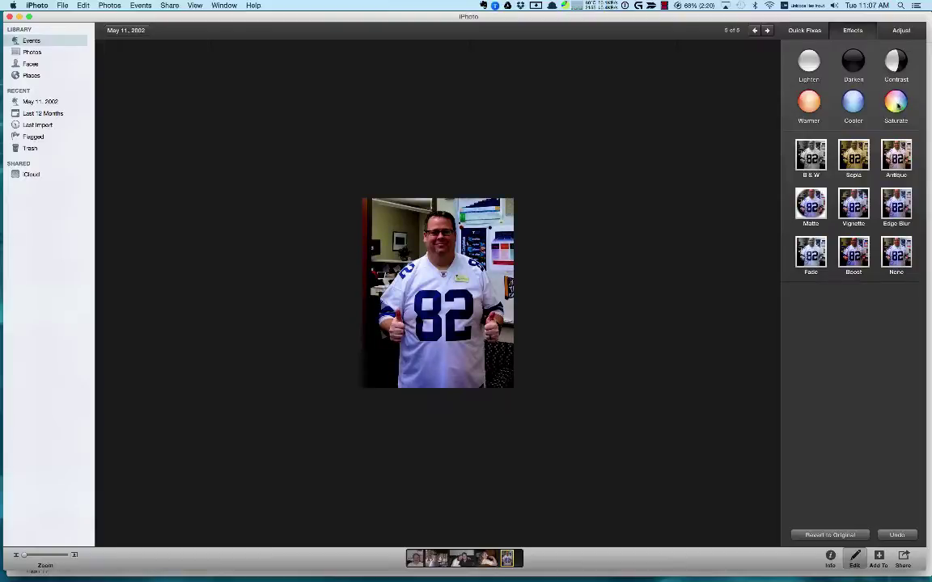
pyautogui.click(898, 105)
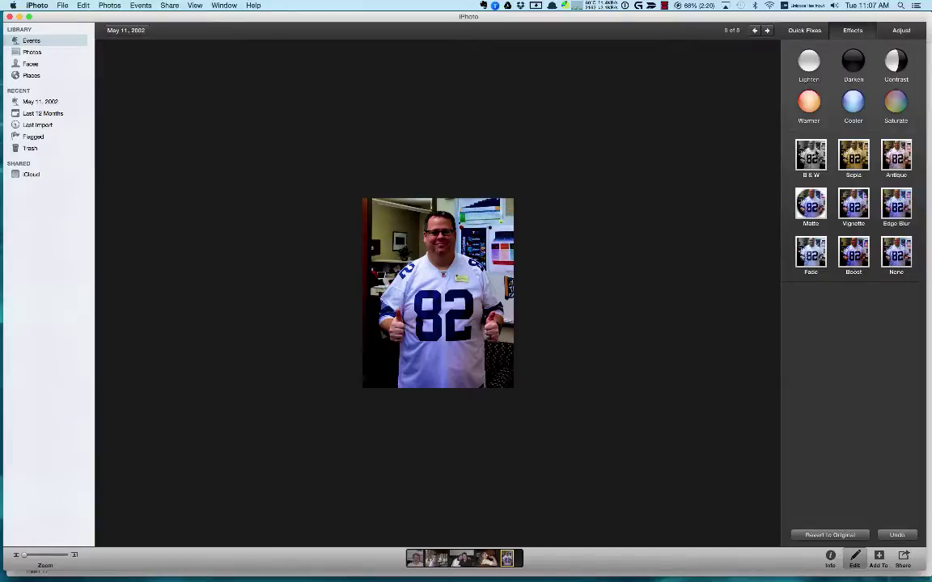
# Step: Try the B & W, Sepia and Antique effects in turn on the photo
pyautogui.click(811, 155)
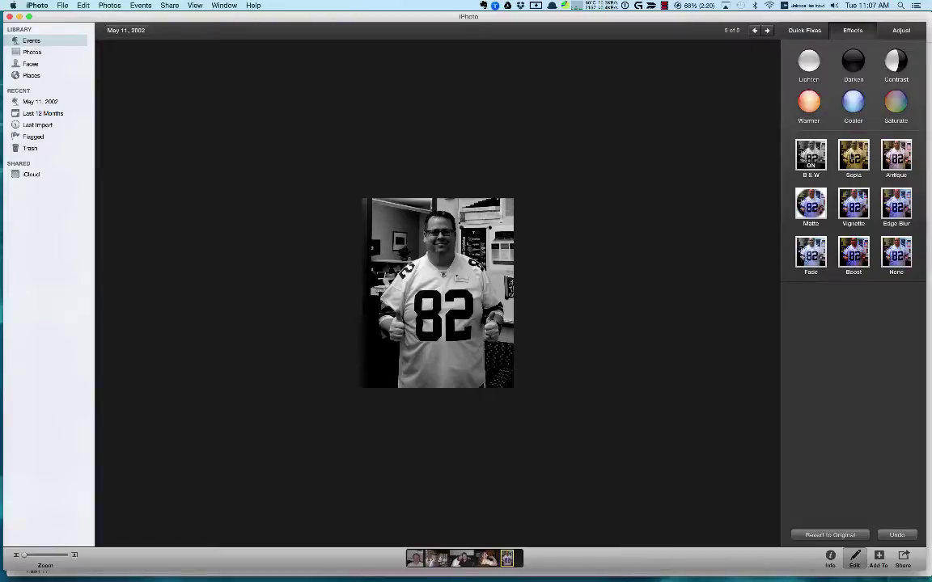
pyautogui.click(852, 157)
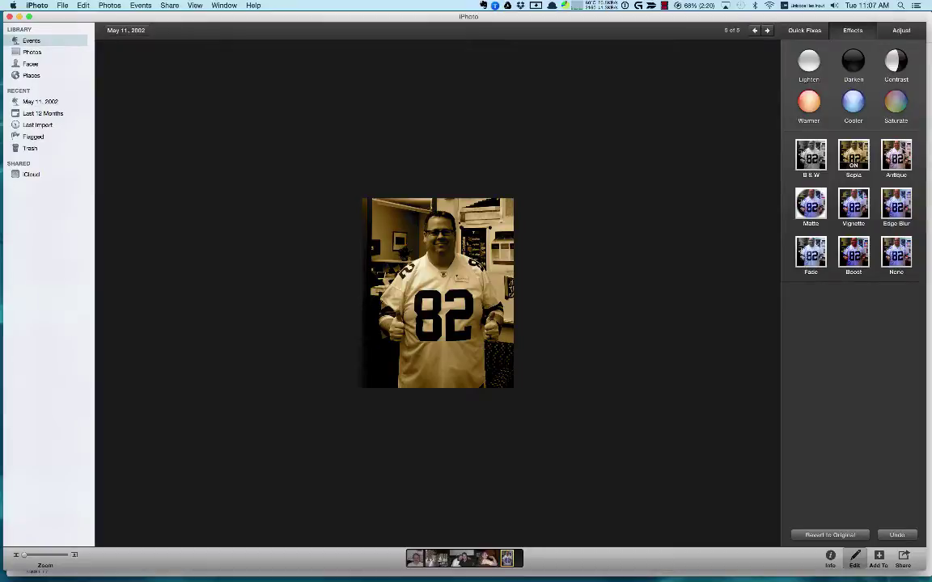
pyautogui.click(898, 152)
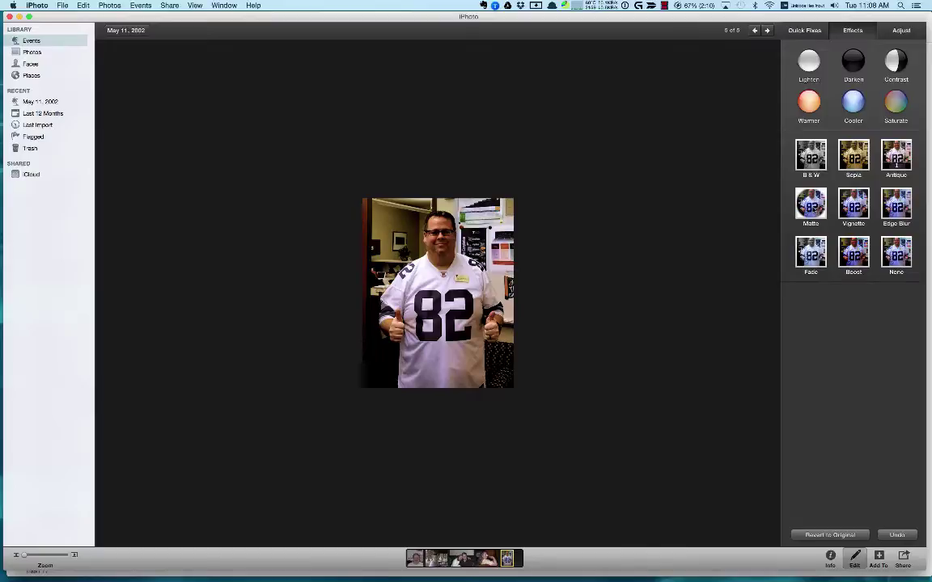
# Step: Add the Matte and Vignette effects to the photo, strengthening Matte to about level 22
pyautogui.click(853, 204)
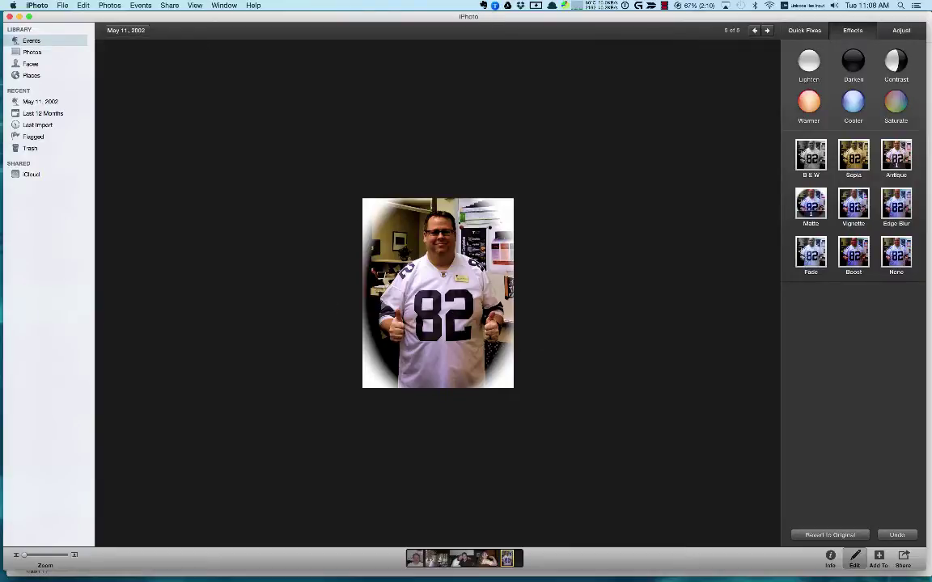
pyautogui.click(856, 207)
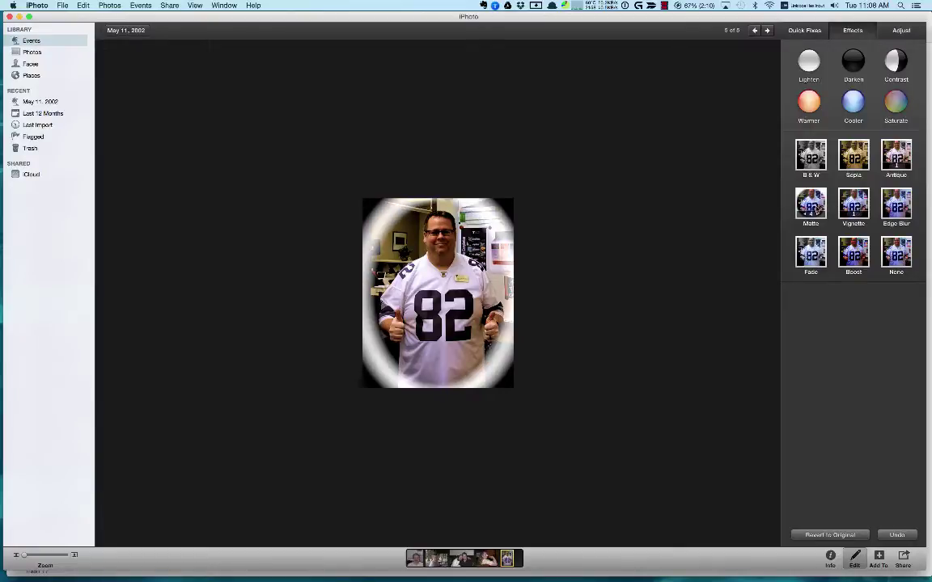
pyautogui.click(817, 212)
pyautogui.click(817, 212)
pyautogui.click(818, 211)
pyautogui.click(817, 212)
pyautogui.click(818, 212)
pyautogui.click(817, 211)
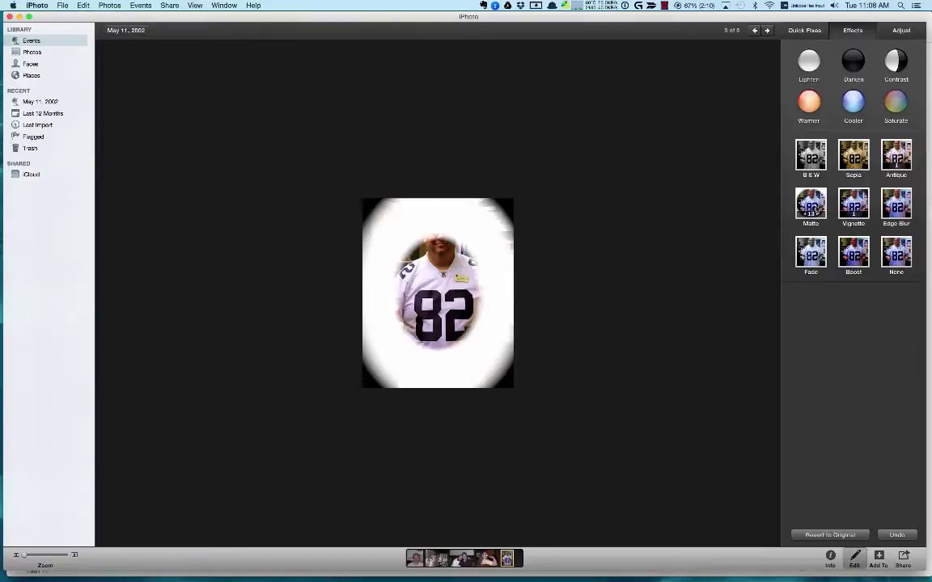
pyautogui.click(817, 212)
pyautogui.click(817, 212)
pyautogui.click(819, 208)
pyautogui.click(820, 208)
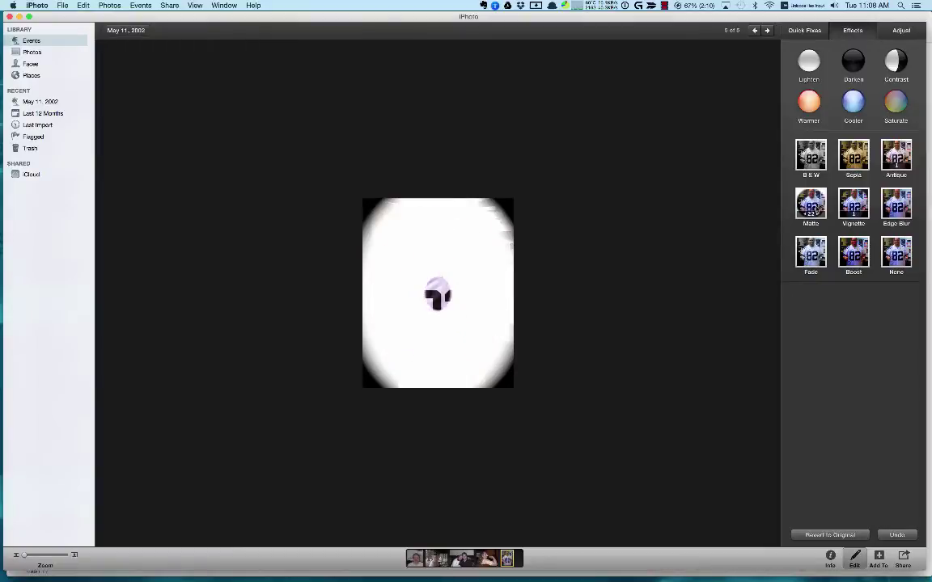
pyautogui.click(820, 208)
# Step: Lower the Matte effect step by step until it is off, and clear the Vignette effect
pyautogui.click(806, 212)
pyautogui.click(806, 214)
pyautogui.click(806, 214)
pyautogui.click(806, 214)
pyautogui.click(805, 214)
pyautogui.click(806, 214)
pyautogui.click(806, 214)
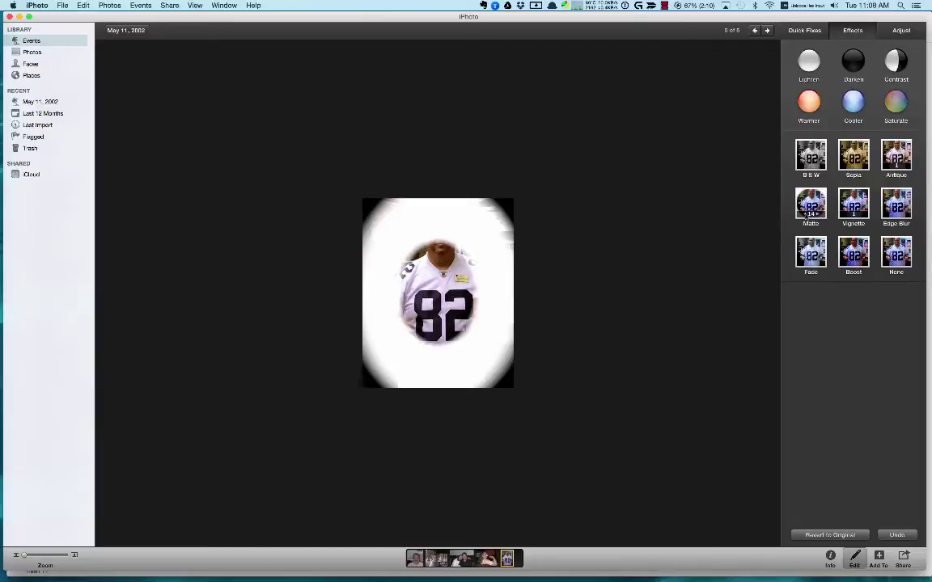
pyautogui.click(805, 215)
pyautogui.click(806, 215)
pyautogui.click(805, 212)
pyautogui.click(805, 213)
pyautogui.click(805, 212)
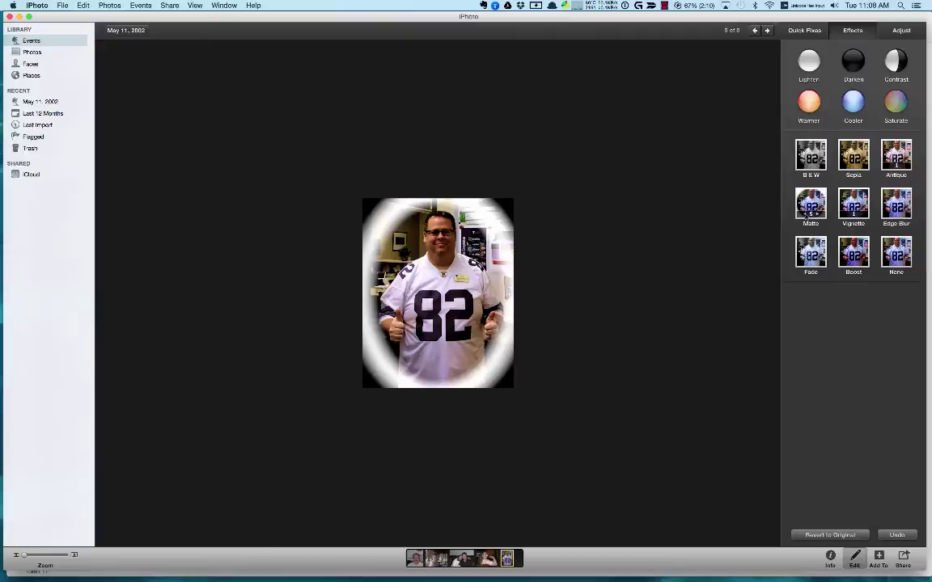
pyautogui.click(806, 212)
pyautogui.click(806, 213)
pyautogui.click(806, 213)
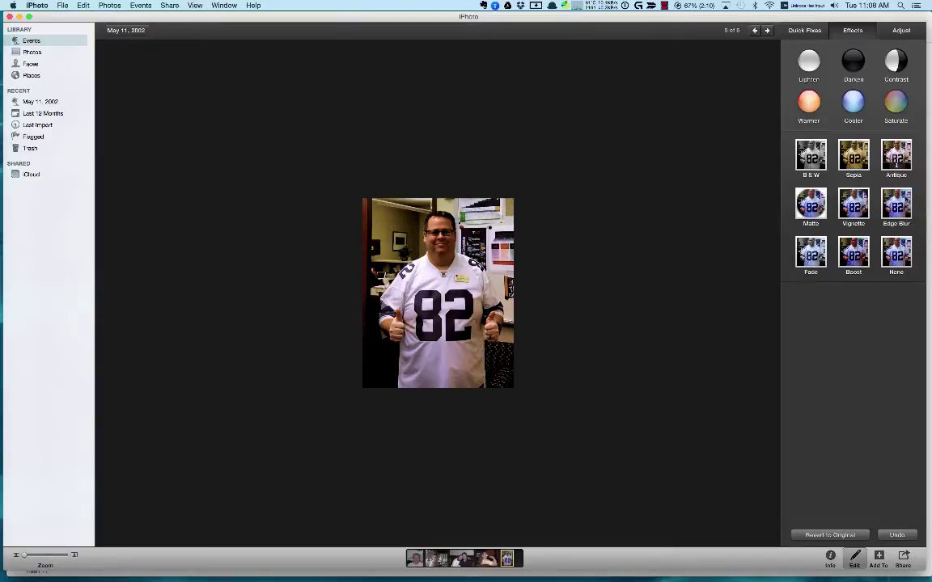
# Step: Try the Edge Blur effect on the photo, and apply the Fade effect up to level 9
pyautogui.click(899, 206)
pyautogui.click(899, 205)
pyautogui.click(811, 254)
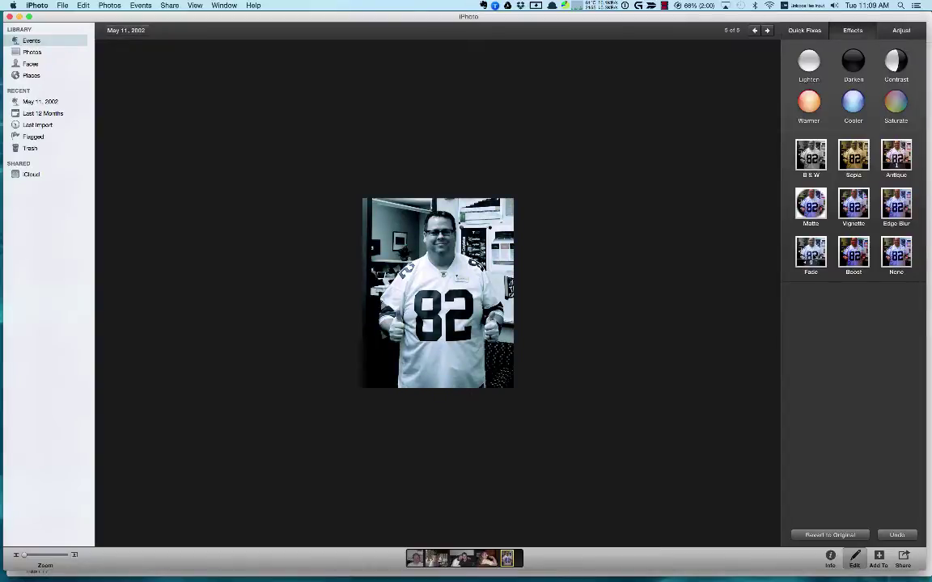
# Step: Reduce the Fade effect level by level until it is off
pyautogui.click(805, 263)
pyautogui.click(805, 263)
pyautogui.click(804, 263)
pyautogui.click(805, 263)
pyautogui.click(805, 263)
pyautogui.click(805, 263)
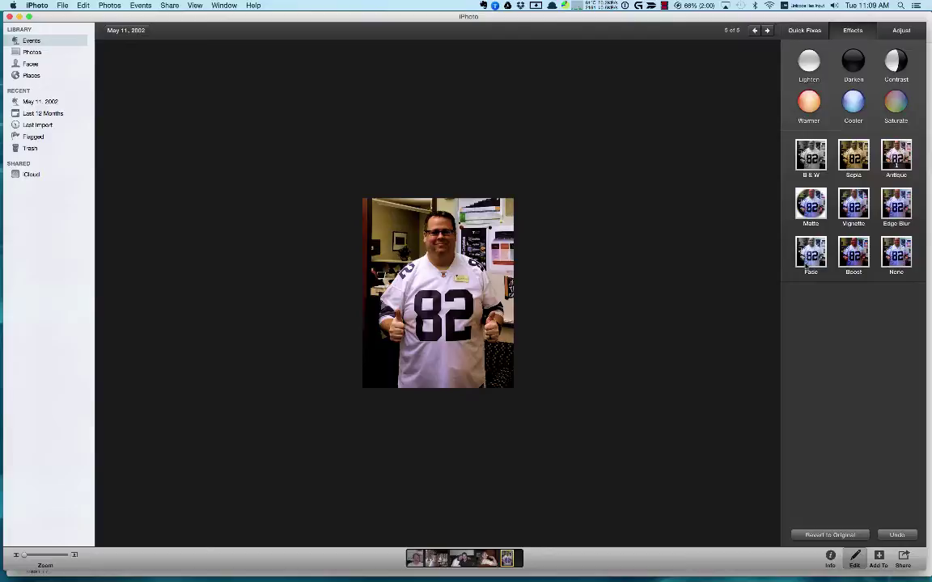
# Step: Apply the Boost effect to the photo and strengthen it to level 9
pyautogui.click(850, 252)
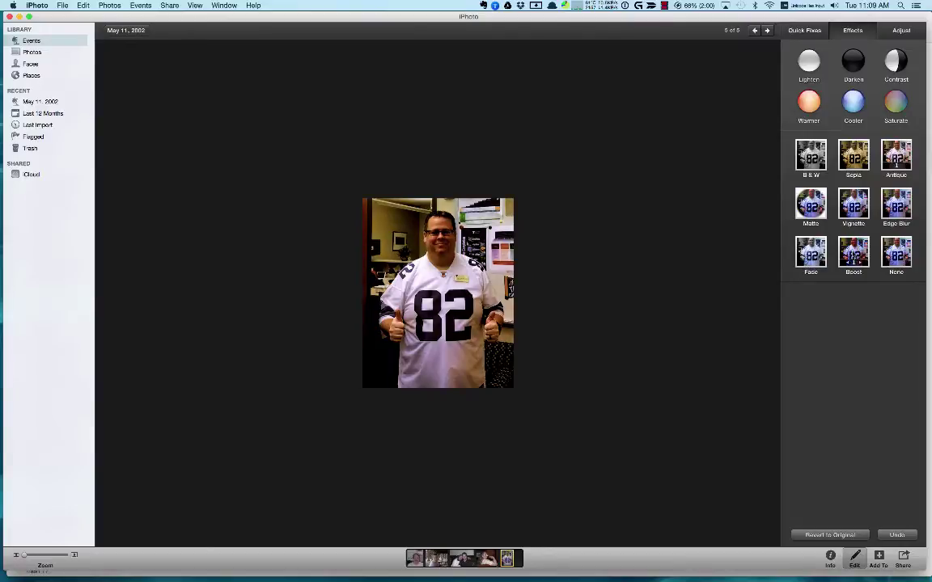
pyautogui.click(850, 252)
pyautogui.click(850, 251)
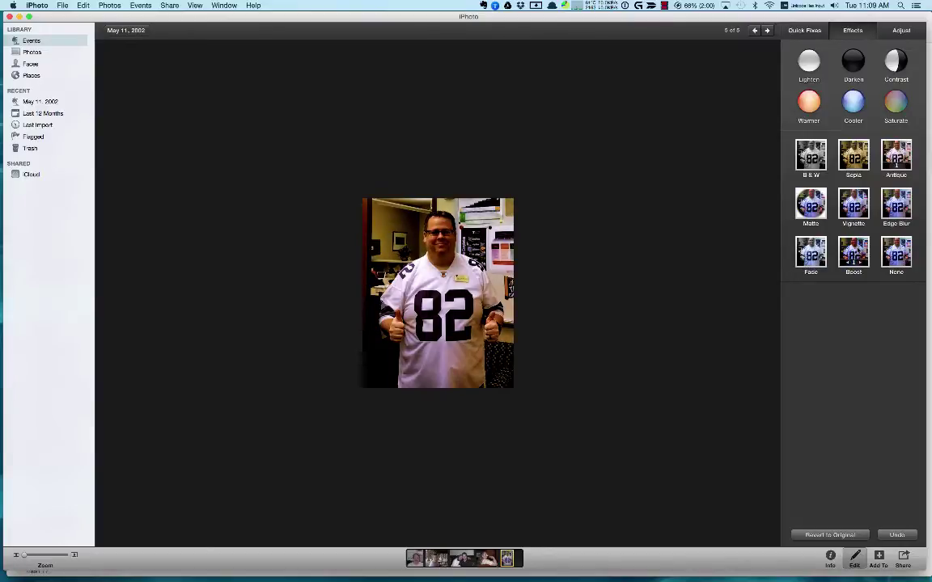
pyautogui.click(850, 252)
pyautogui.click(850, 252)
pyautogui.click(851, 252)
pyautogui.click(851, 252)
pyautogui.click(850, 252)
pyautogui.click(850, 252)
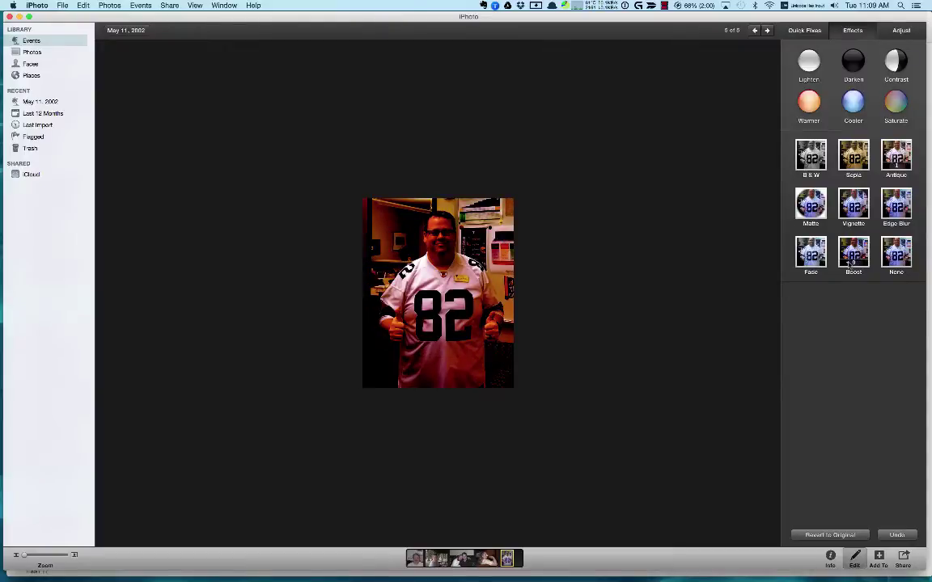
# Step: Reduce the Boost effect level by level until it is off
pyautogui.click(848, 263)
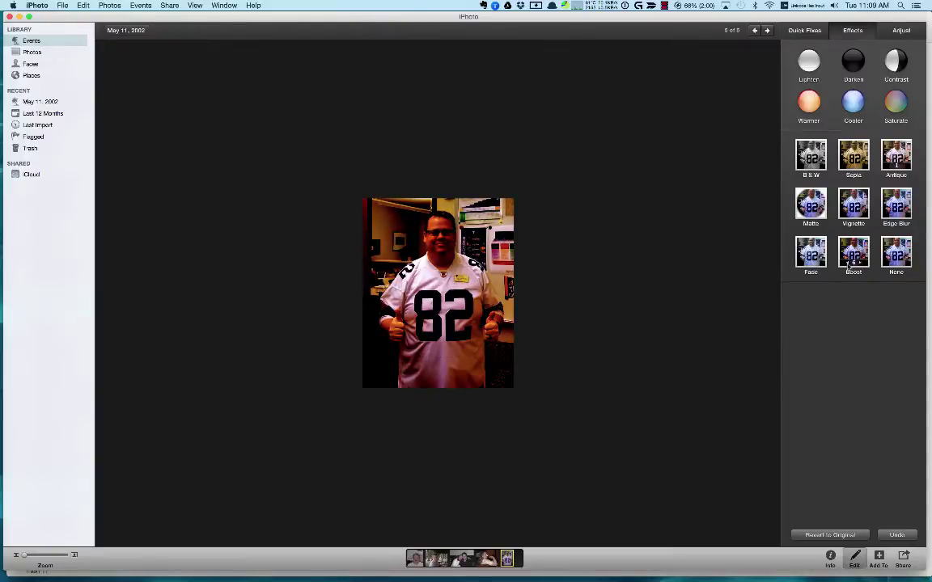
pyautogui.click(847, 265)
pyautogui.click(847, 265)
pyautogui.click(848, 264)
pyautogui.click(848, 264)
pyautogui.click(848, 265)
pyautogui.click(848, 265)
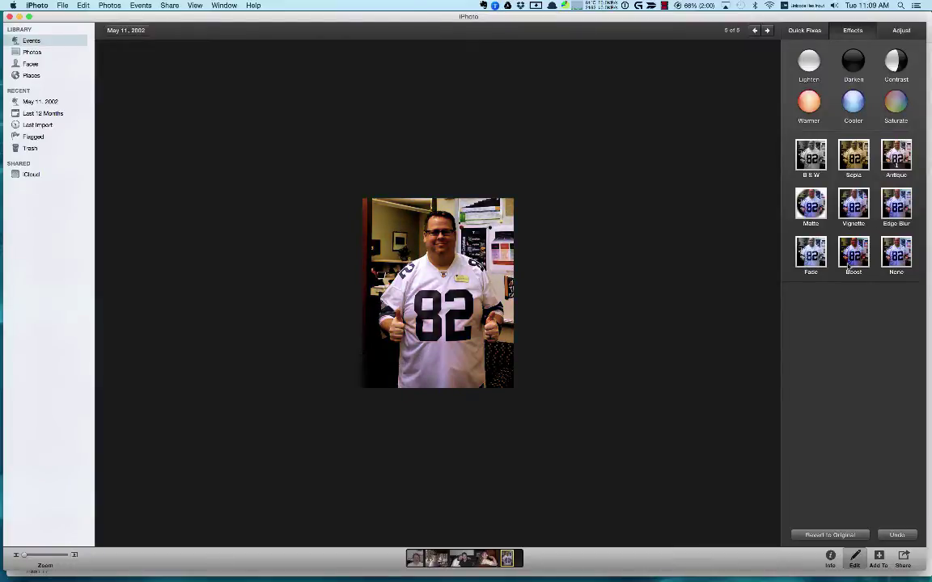
# Step: Clear the applied photo effects with None and revert the photo to its original version
pyautogui.click(895, 255)
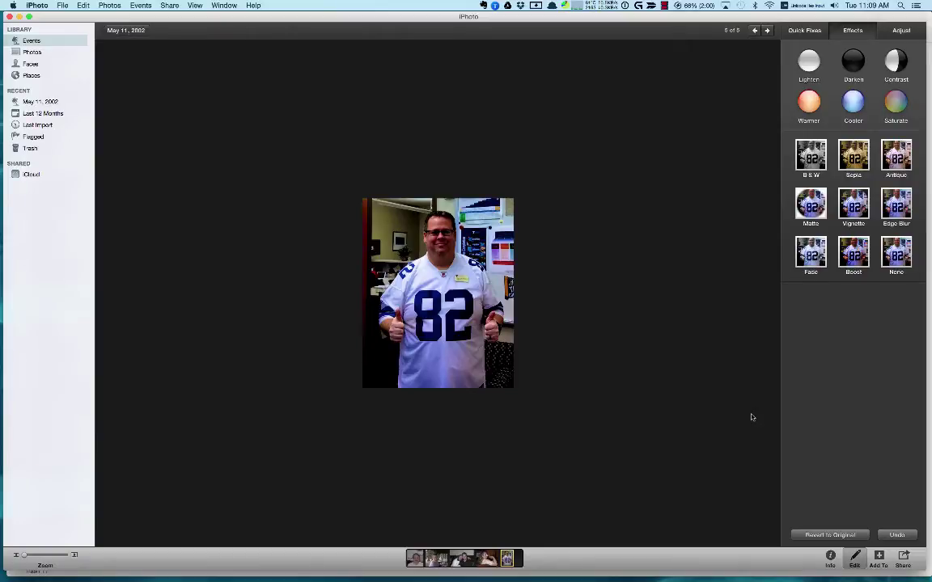
pyautogui.click(834, 535)
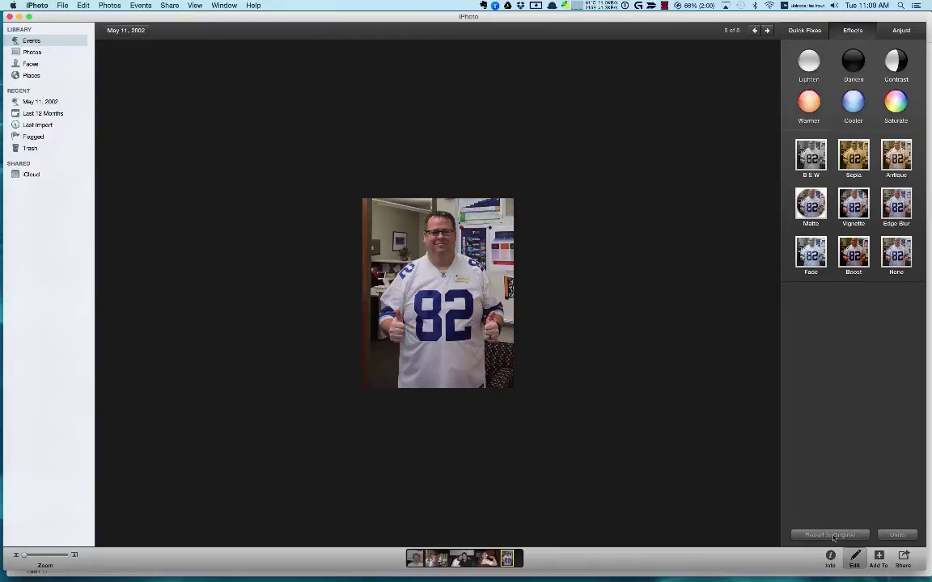